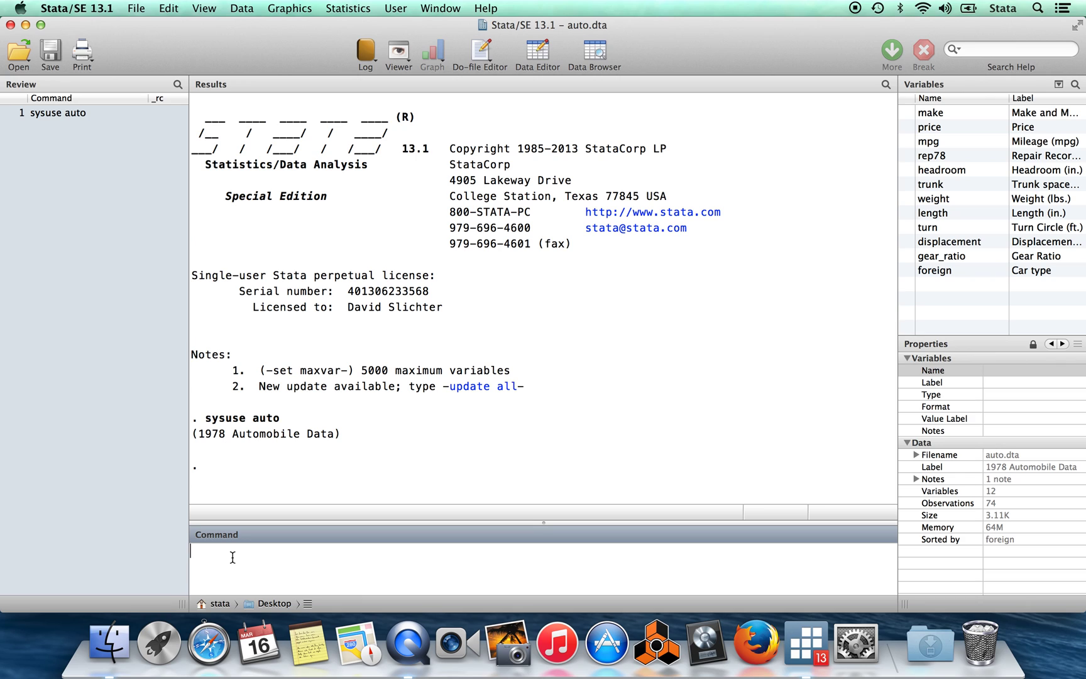
Step: Open the help for twoway graphs and scroll down to the lfit entry
{"action": "type", "text": "help twoway"}
{"action": "key", "text": "Return"}
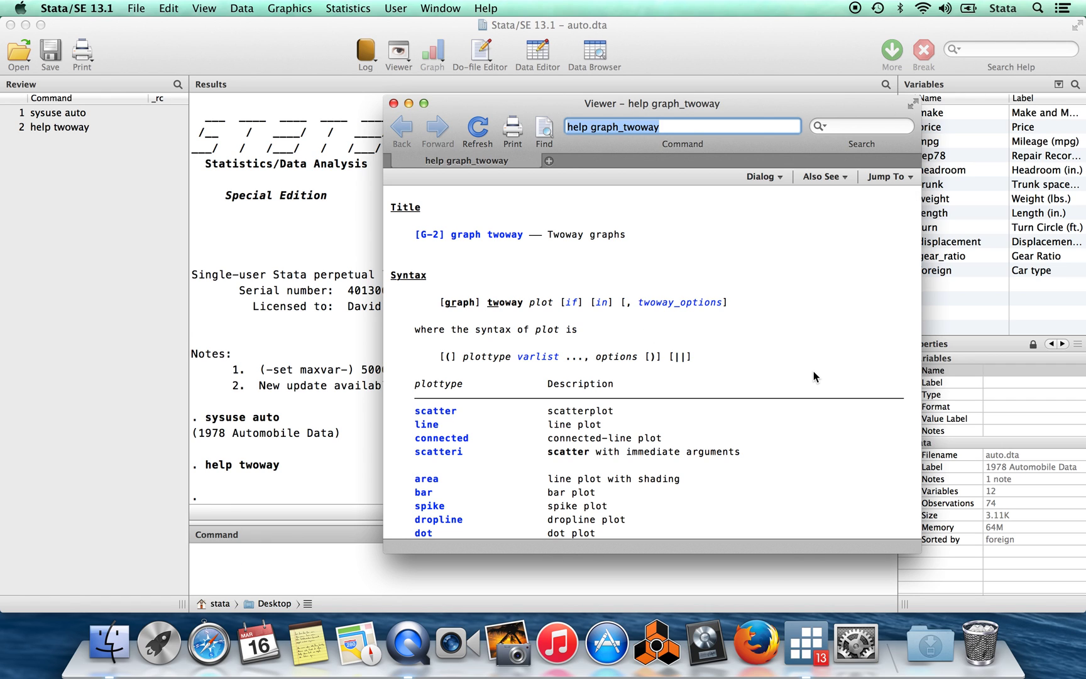
{"action": "scroll", "coordinate": [814, 371], "scroll_direction": "down", "scroll_amount": 5}
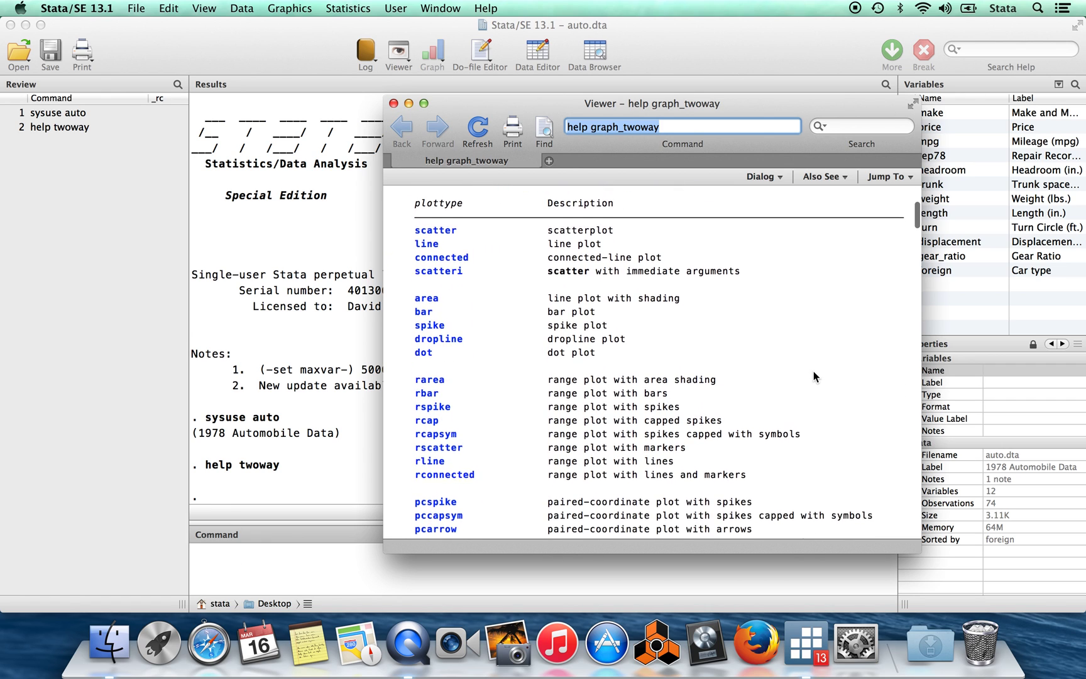
{"action": "scroll", "coordinate": [814, 371], "scroll_direction": "down", "scroll_amount": 7}
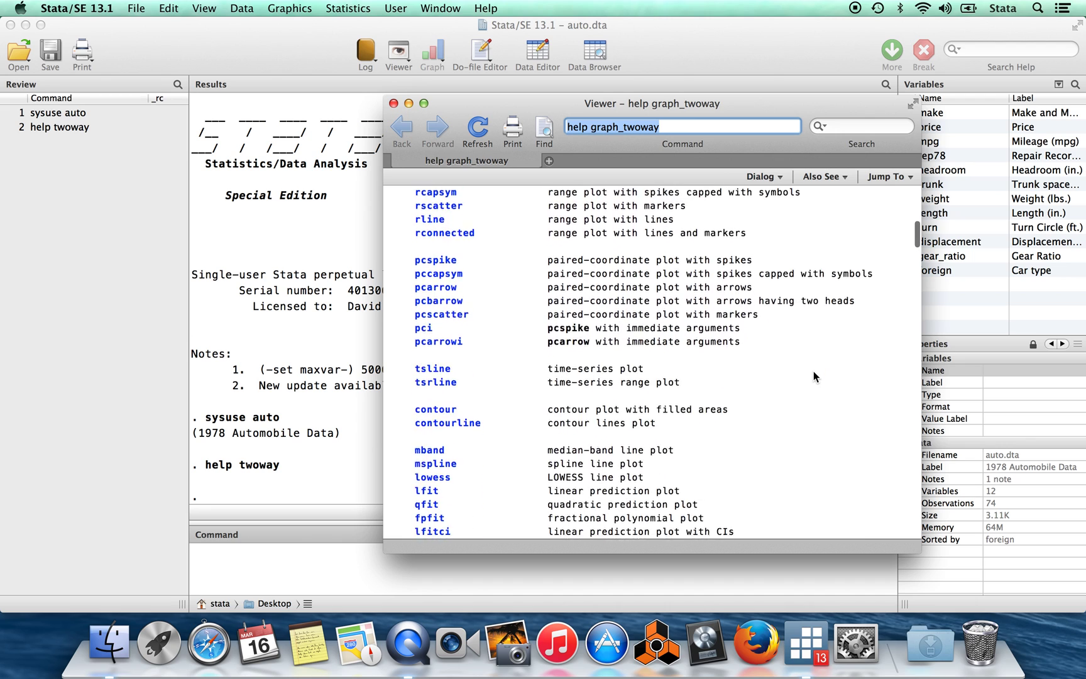
{"action": "scroll", "coordinate": [814, 371], "scroll_direction": "down", "scroll_amount": 4}
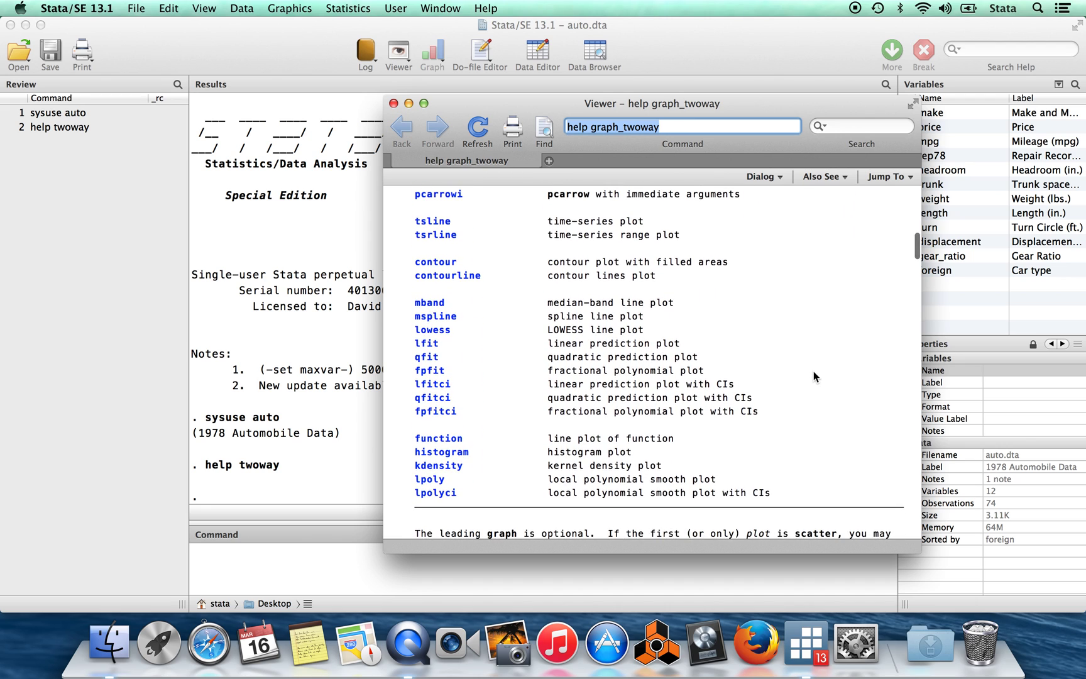
{"action": "scroll", "coordinate": [814, 371], "scroll_direction": "up", "scroll_amount": 1}
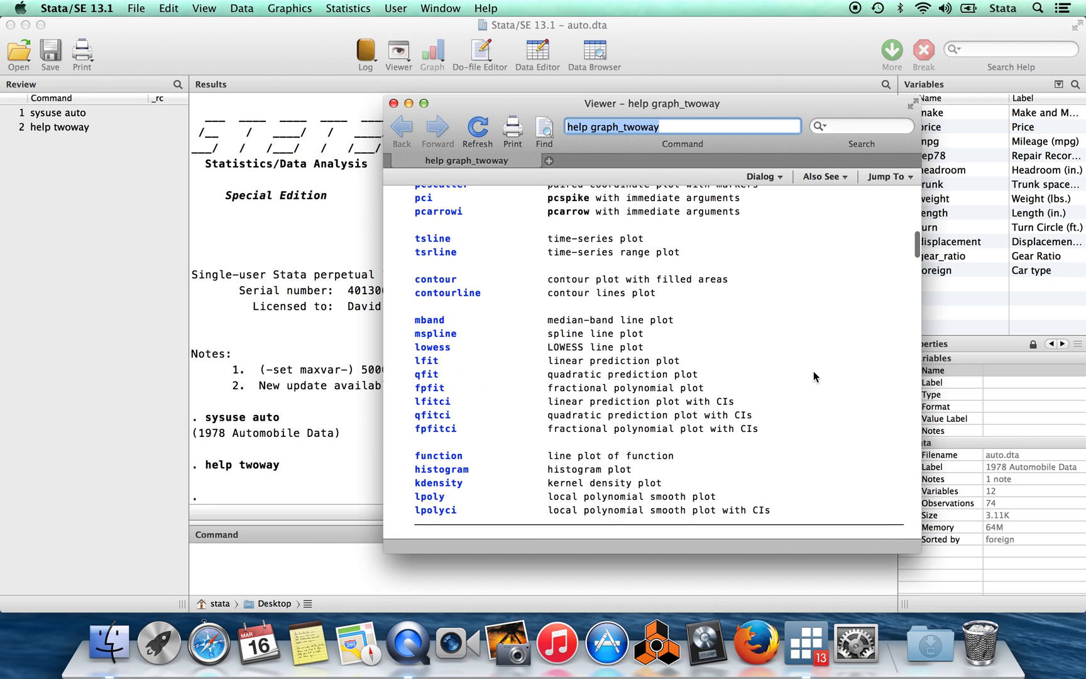
Step: Open the twoway lfit help page and select its 'twoway lfit yvar xvar' syntax line
{"action": "left_click", "coordinate": [422, 356]}
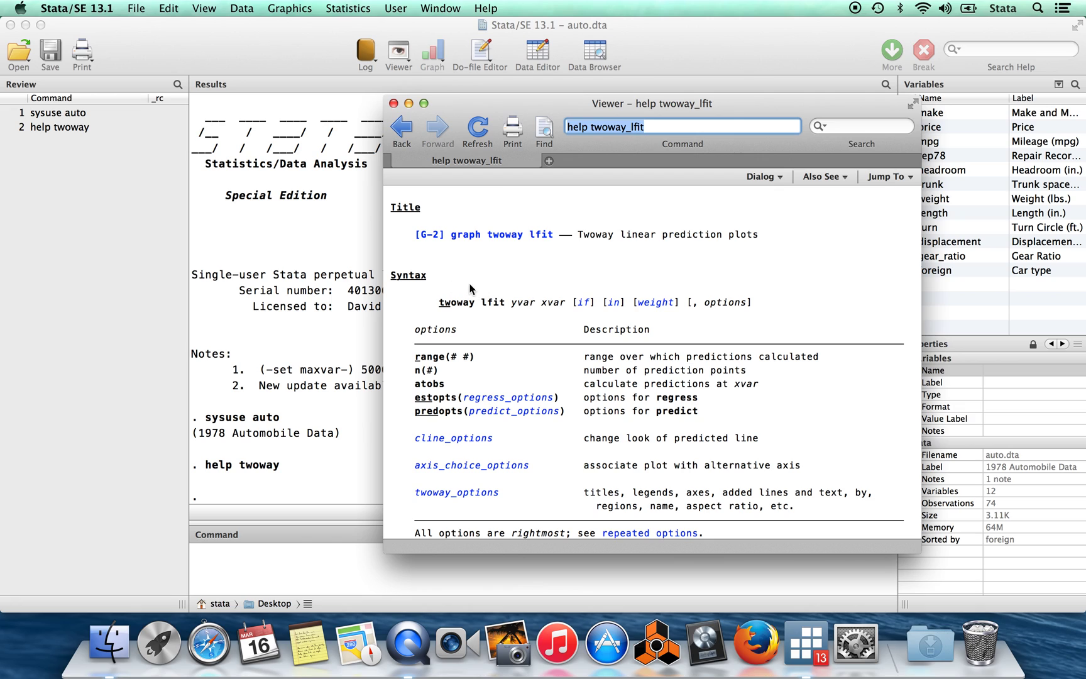
{"action": "left_click", "coordinate": [509, 301]}
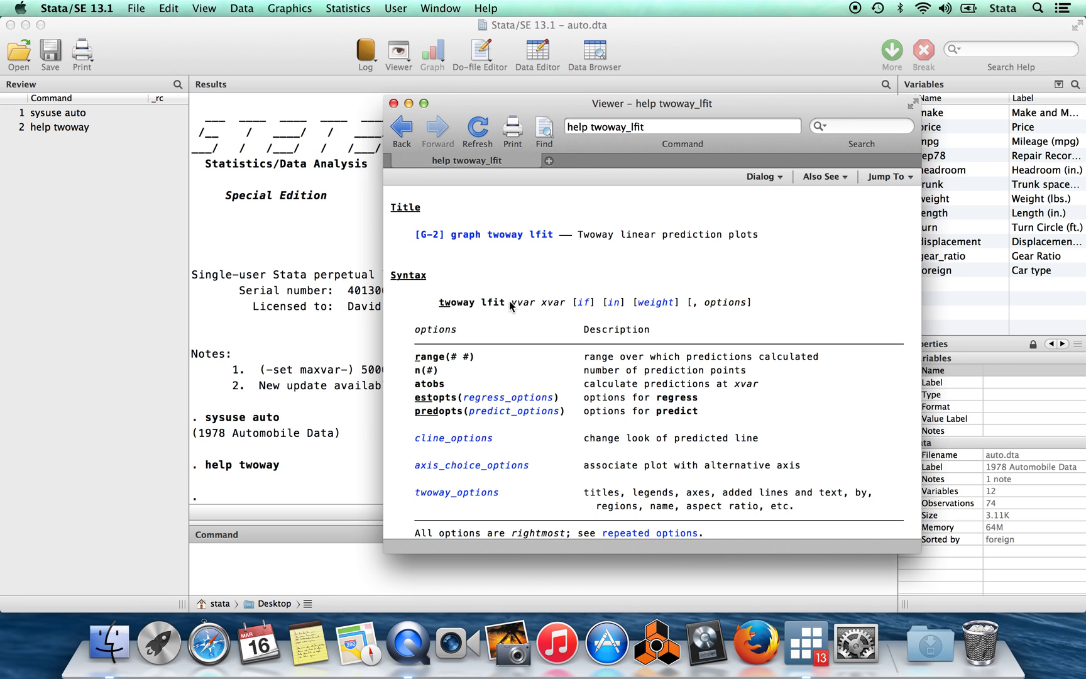
{"action": "left_click_drag", "start_coordinate": [509, 300], "coordinate": [561, 304]}
{"action": "left_click", "coordinate": [430, 306]}
{"action": "left_click_drag", "start_coordinate": [436, 306], "coordinate": [560, 308]}
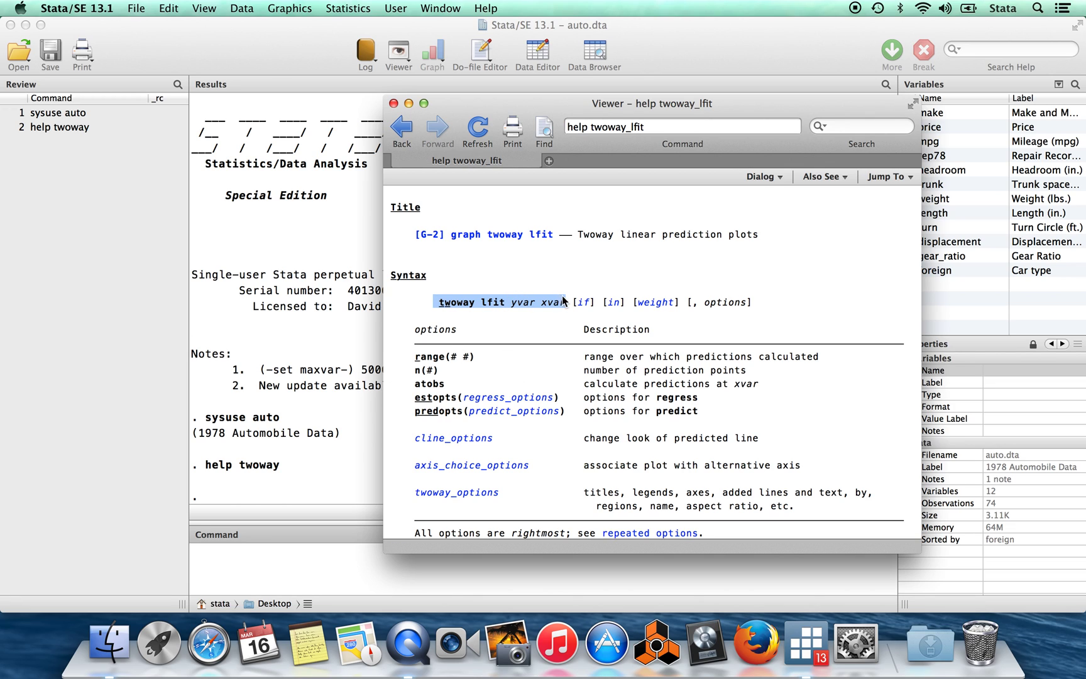
Step: Run 'twoway lfit price mpg' to graph the linear fitted line of price on mpg
{"action": "left_click", "coordinate": [266, 563]}
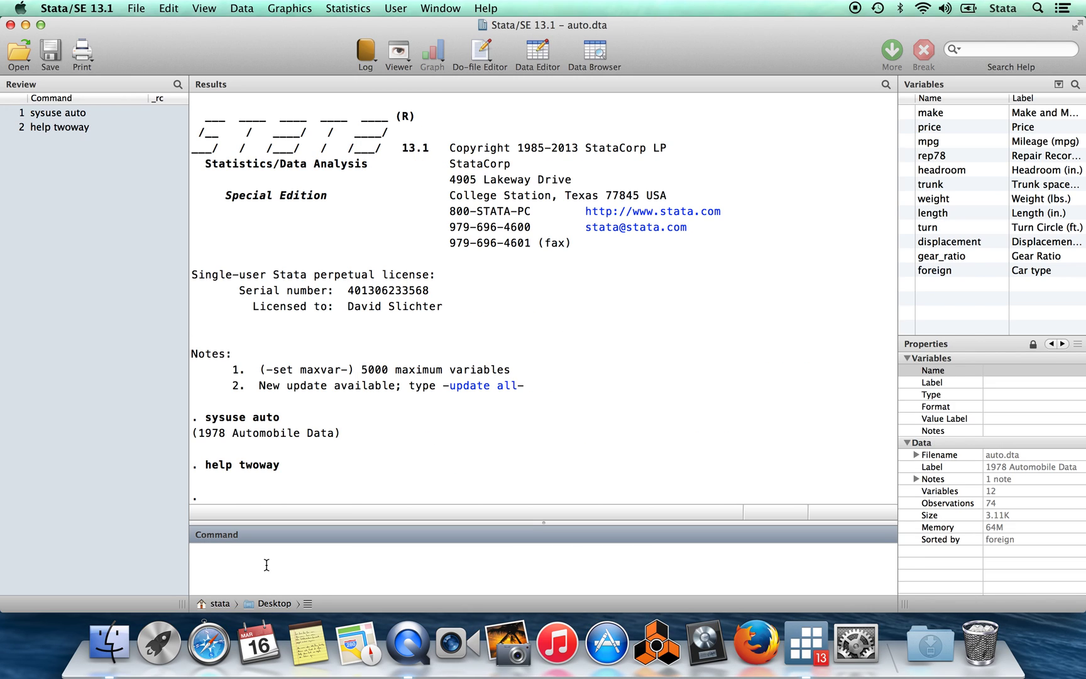
{"action": "left_click_drag", "start_coordinate": [282, 416], "coordinate": [260, 415]}
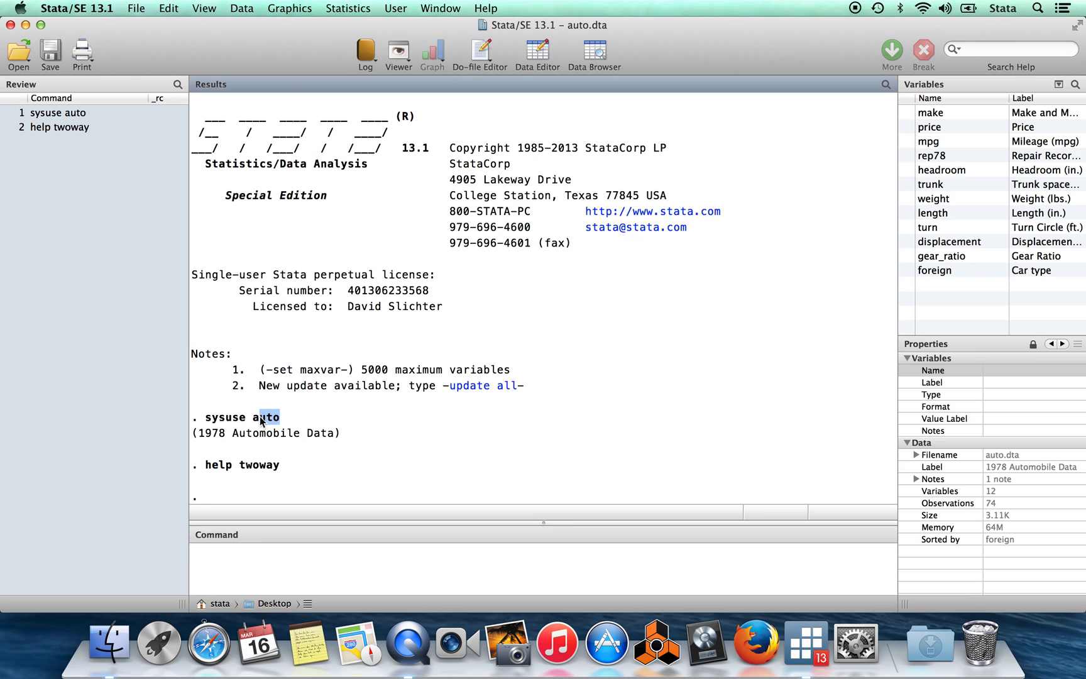
{"action": "left_click", "coordinate": [289, 555]}
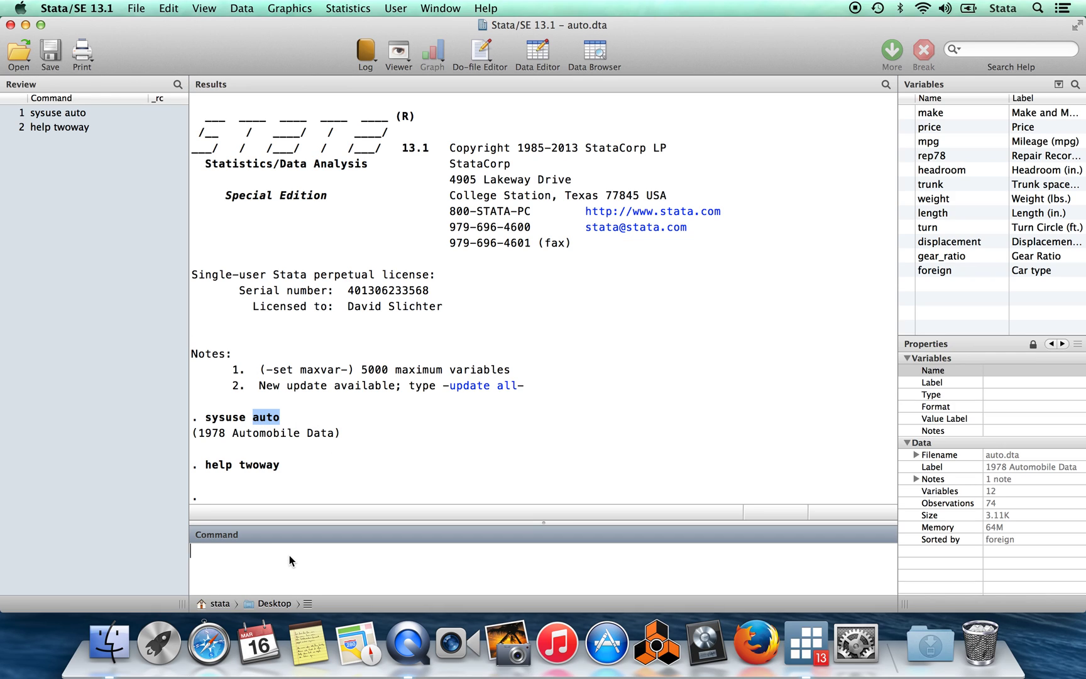
{"action": "type", "text": "twoway lfit price mpg"}
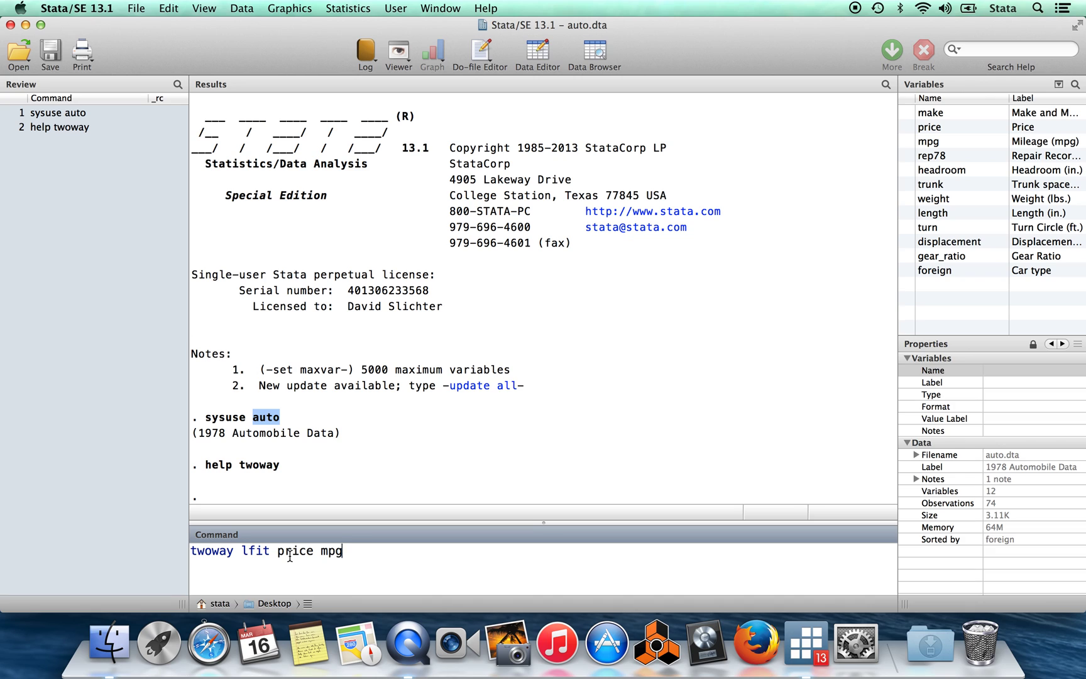
{"action": "key", "text": "Return"}
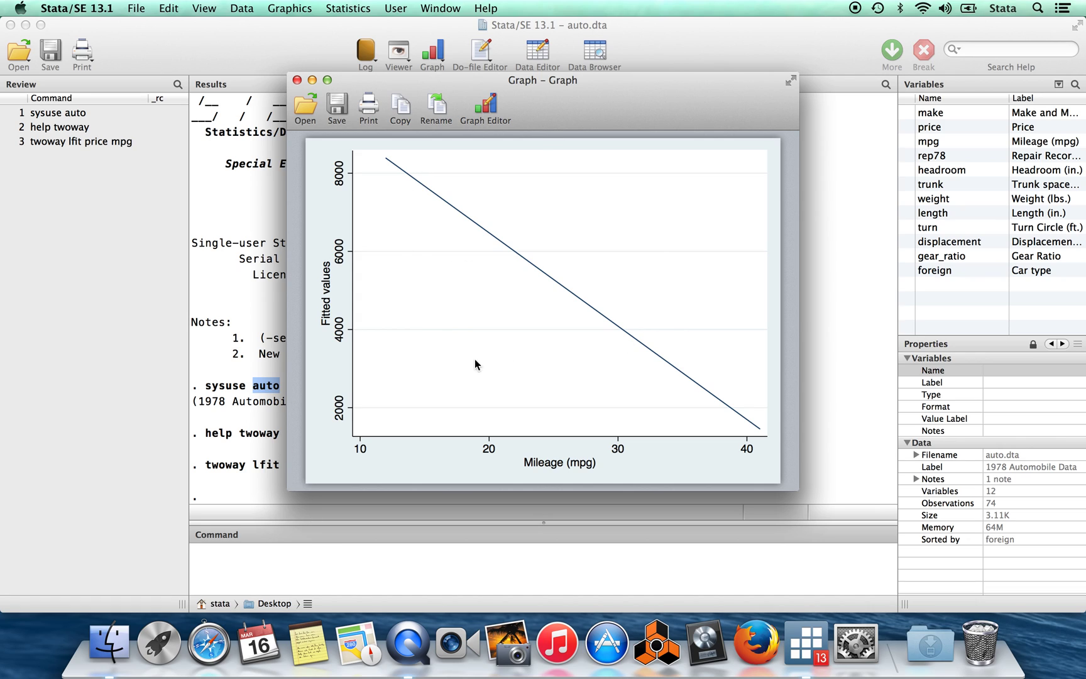
Step: Edit the recalled command into 'twoway (lfit price mpg) (scatter price mpg)' and run it
{"action": "left_click", "coordinate": [317, 569]}
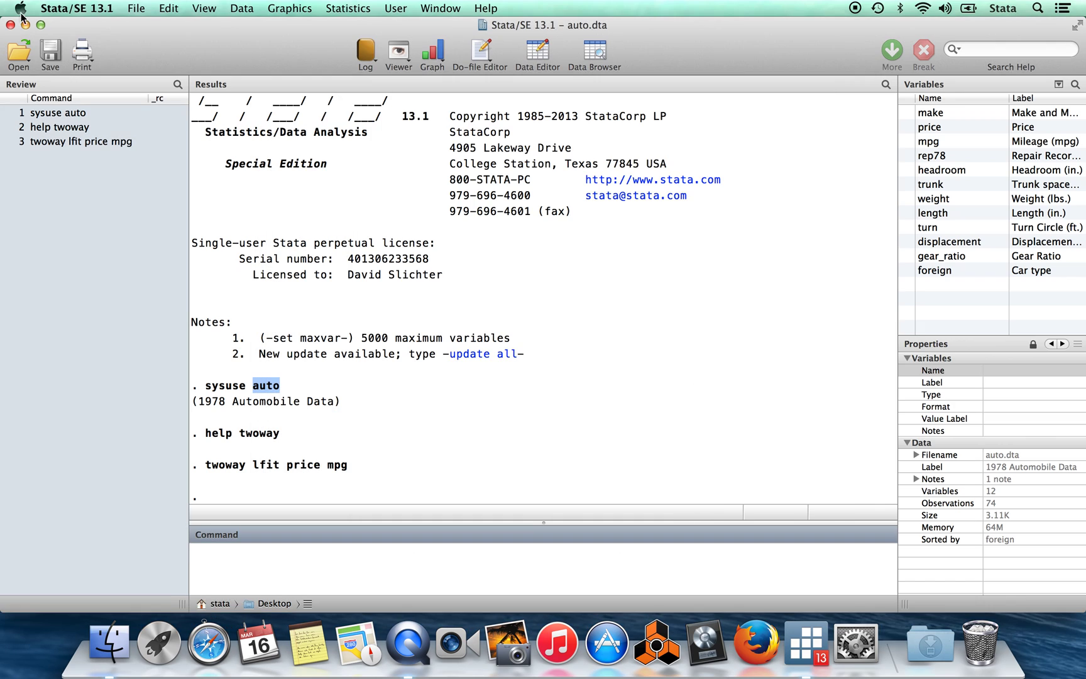
{"action": "left_click", "coordinate": [86, 145]}
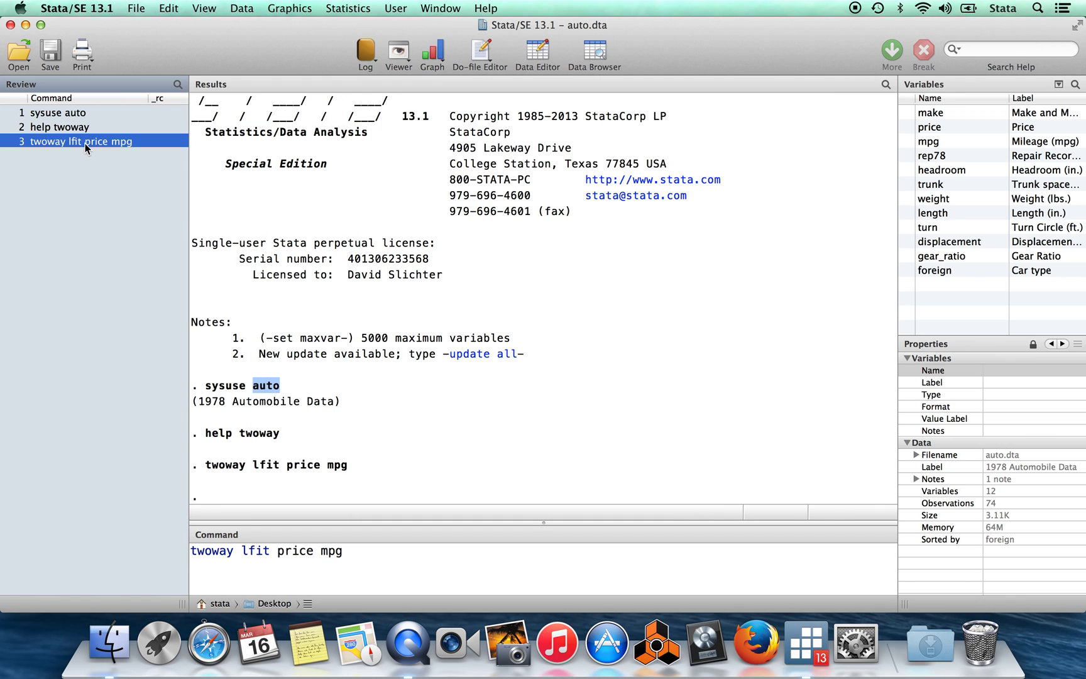
{"action": "left_click", "coordinate": [240, 551]}
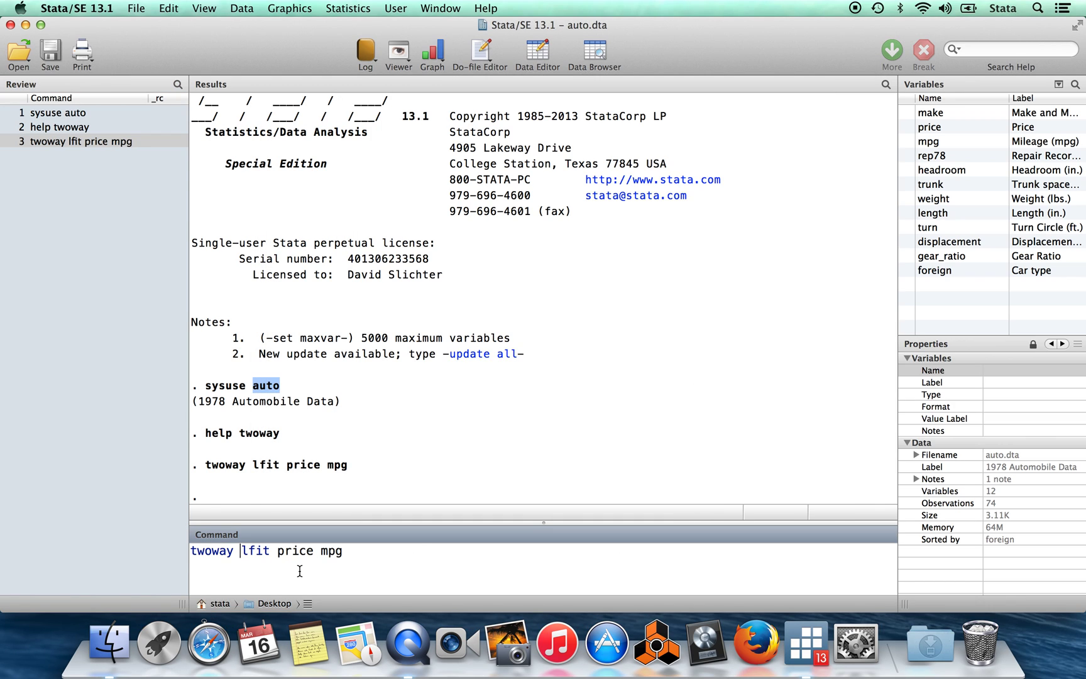
{"action": "type", "text": "("}
{"action": "left_click", "coordinate": [352, 554]}
{"action": "type", "text": ") ("}
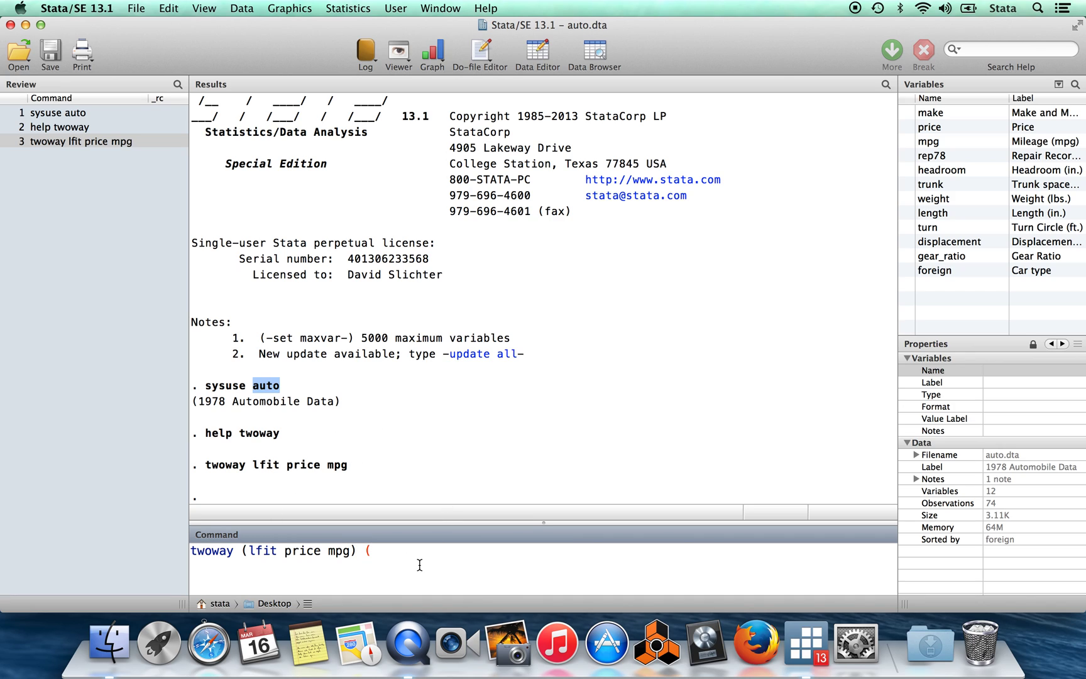
{"action": "type", "text": "scatter price mpg)"}
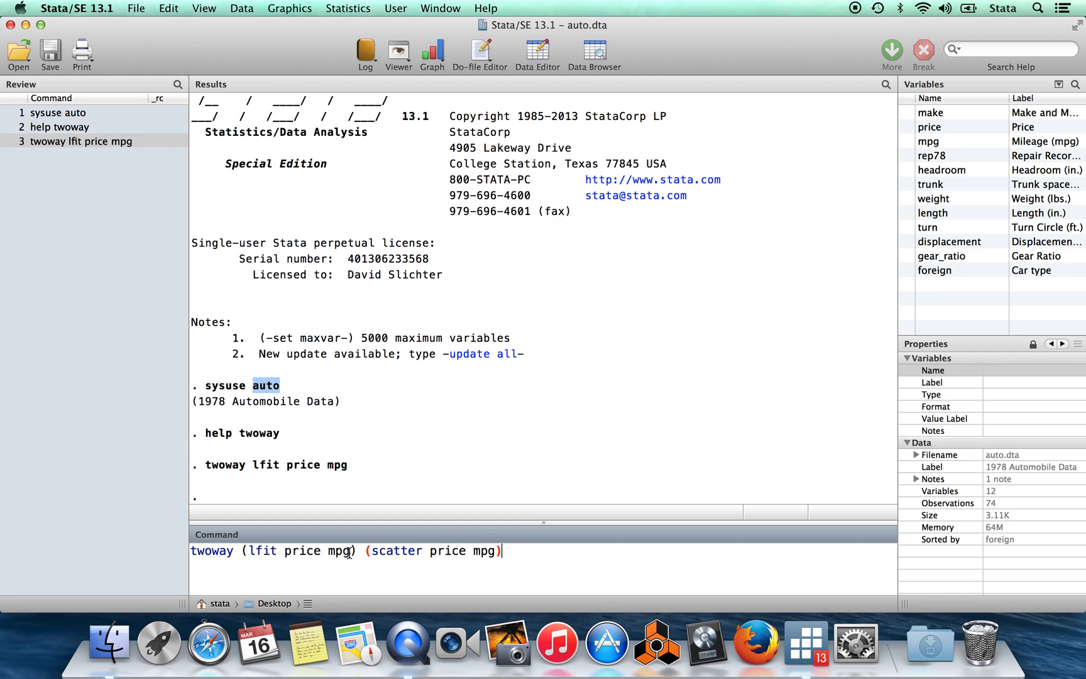
{"action": "left_click_drag", "start_coordinate": [372, 550], "coordinate": [420, 551]}
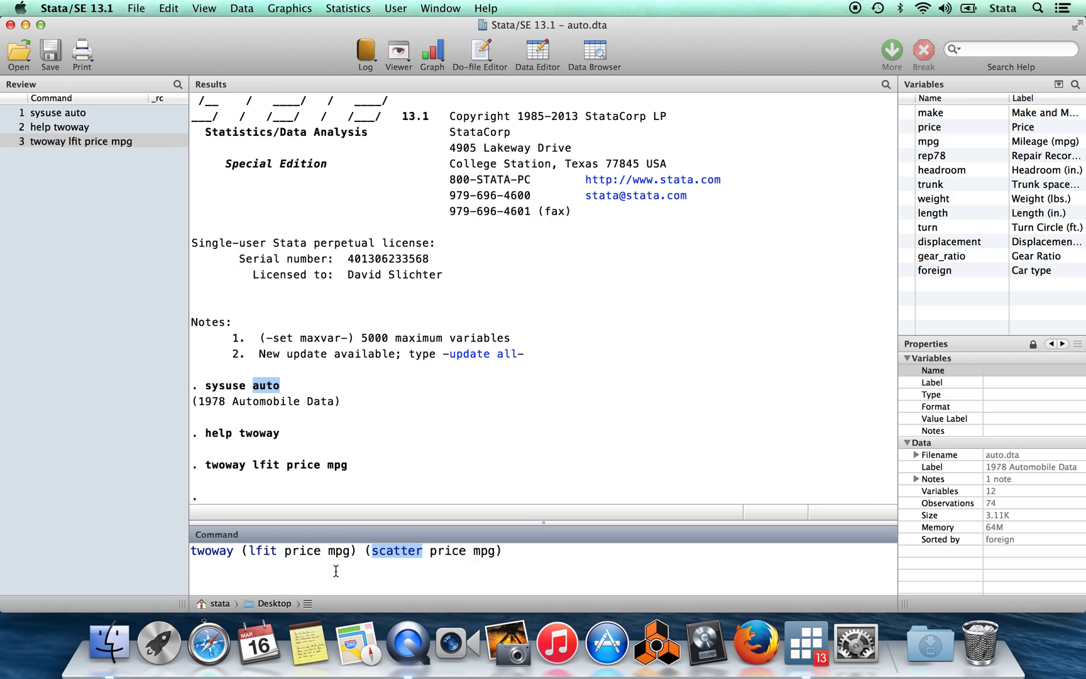
{"action": "left_click", "coordinate": [526, 565]}
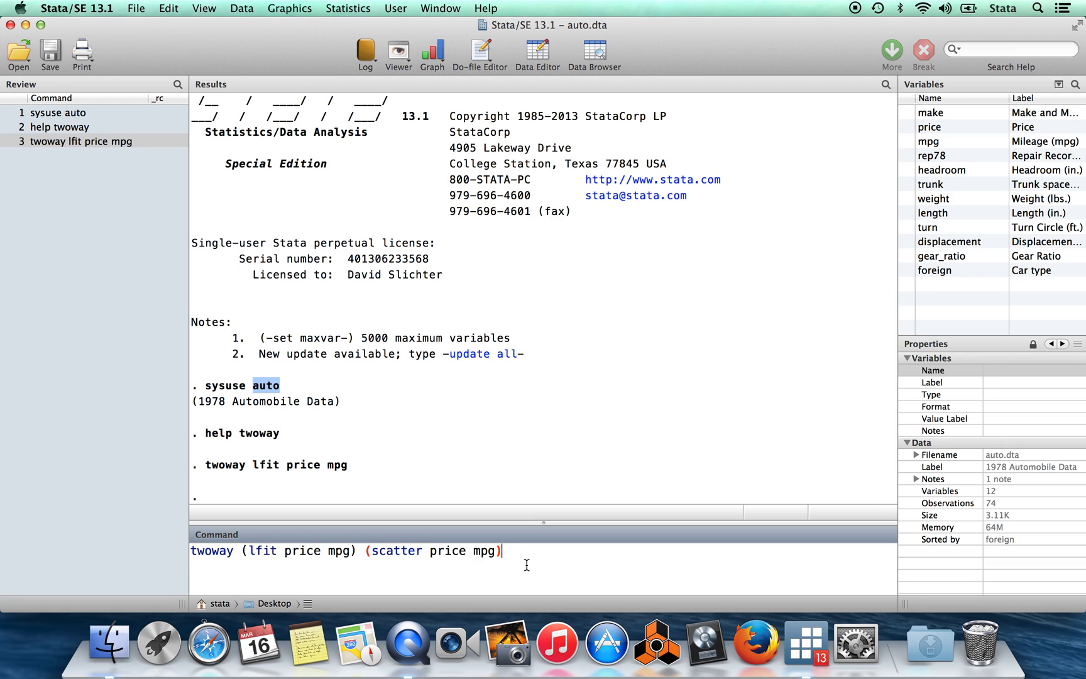
{"action": "left_click_drag", "start_coordinate": [512, 552], "coordinate": [172, 529]}
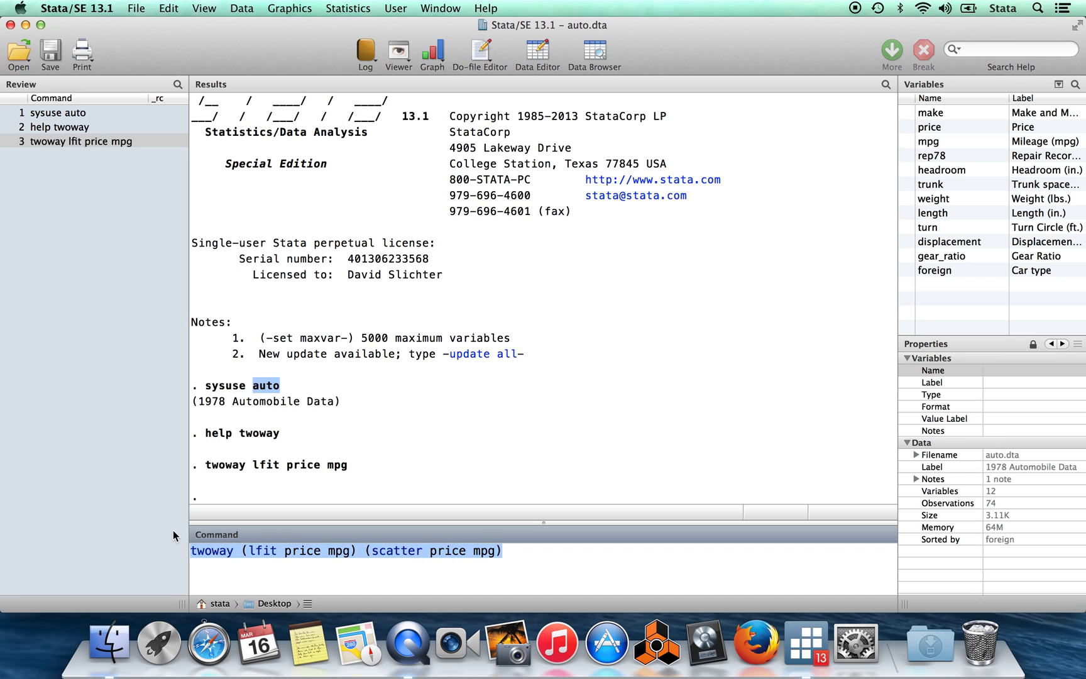
{"action": "left_click", "coordinate": [508, 560]}
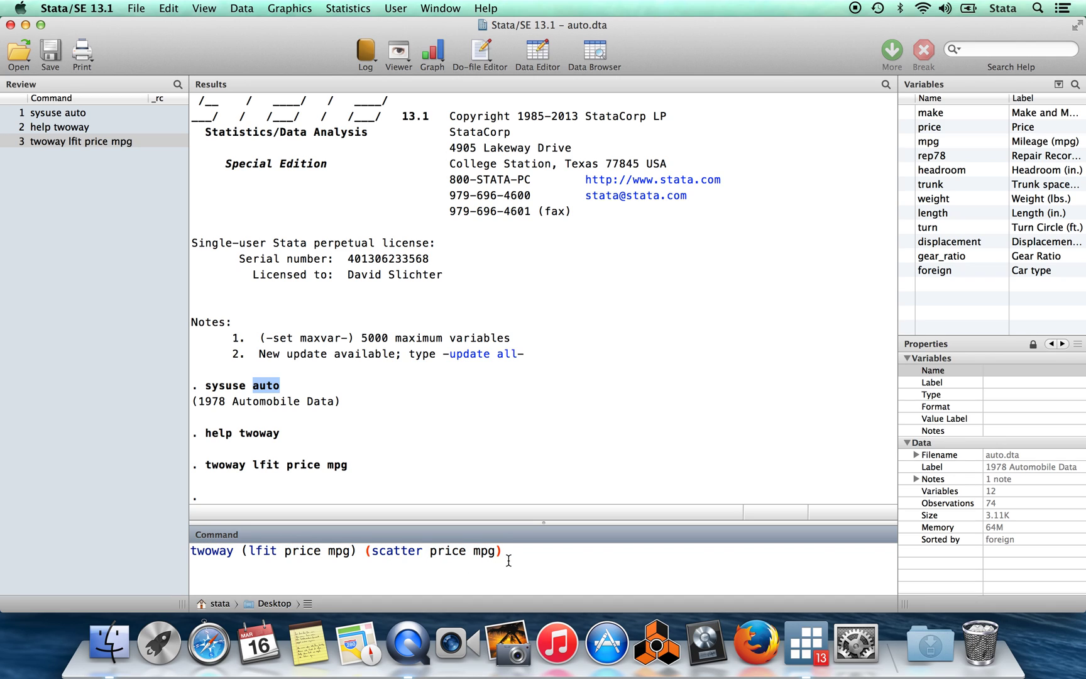
{"action": "key", "text": "Return"}
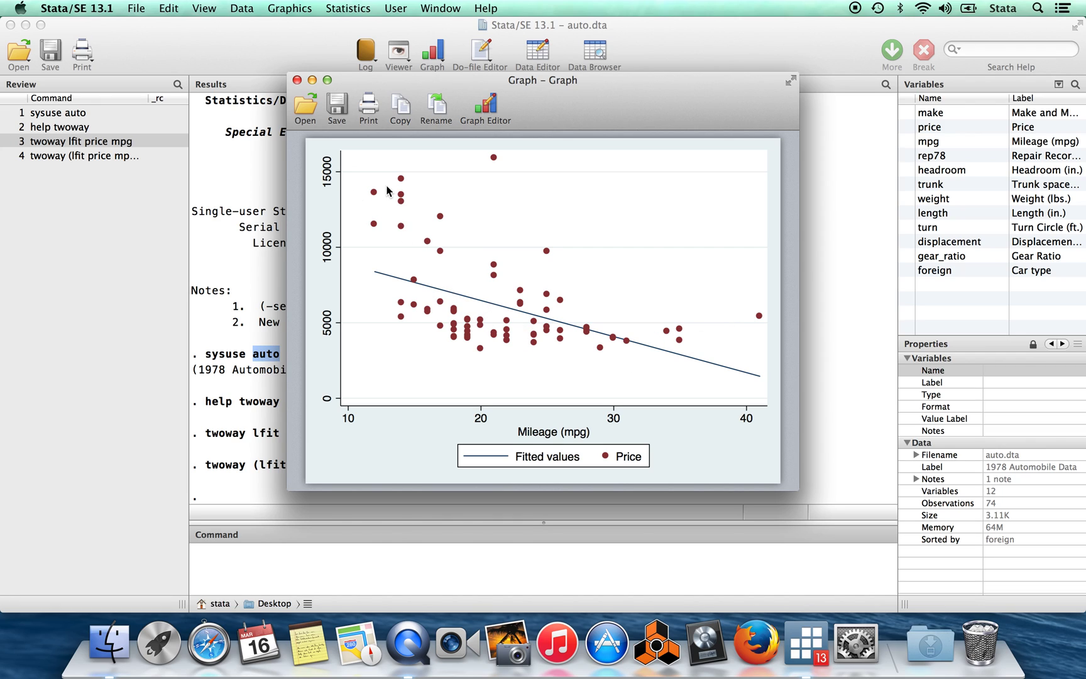
Step: Close the graph, change lfit to qfit in the recalled overlay command, and run it
{"action": "left_click", "coordinate": [297, 80]}
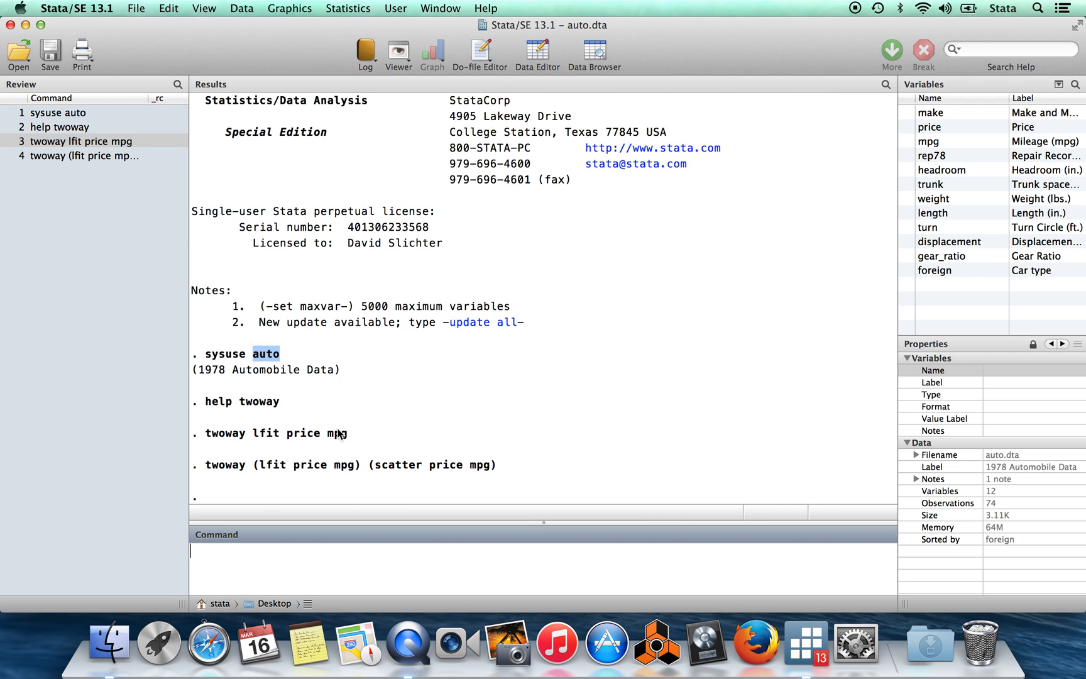
{"action": "left_click", "coordinate": [86, 157]}
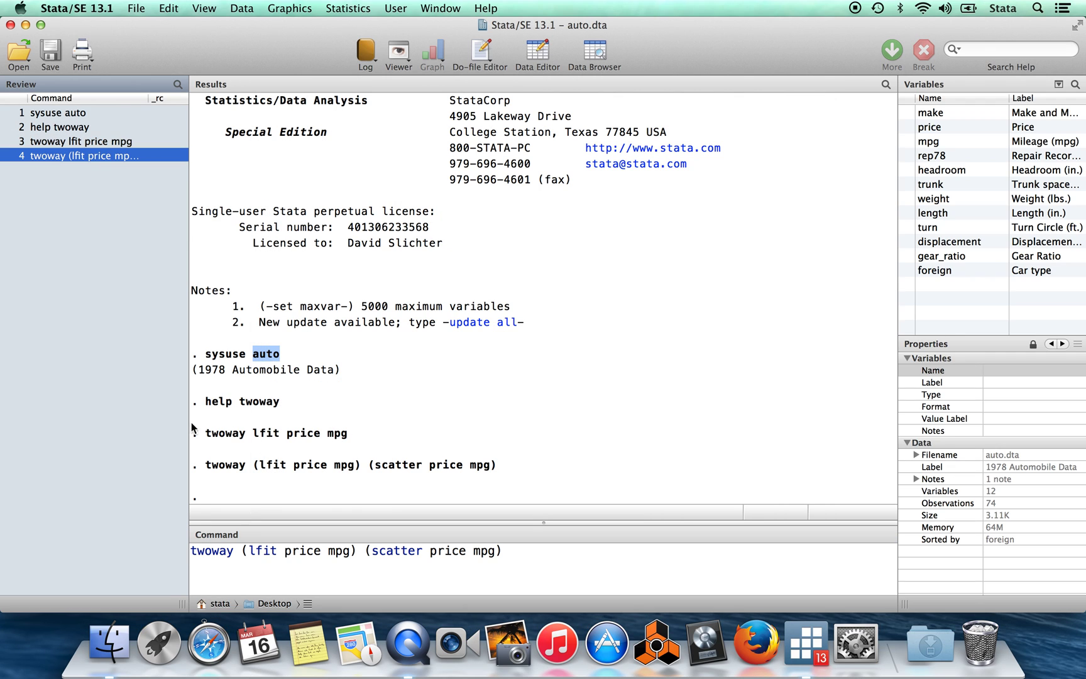
{"action": "left_click", "coordinate": [259, 548]}
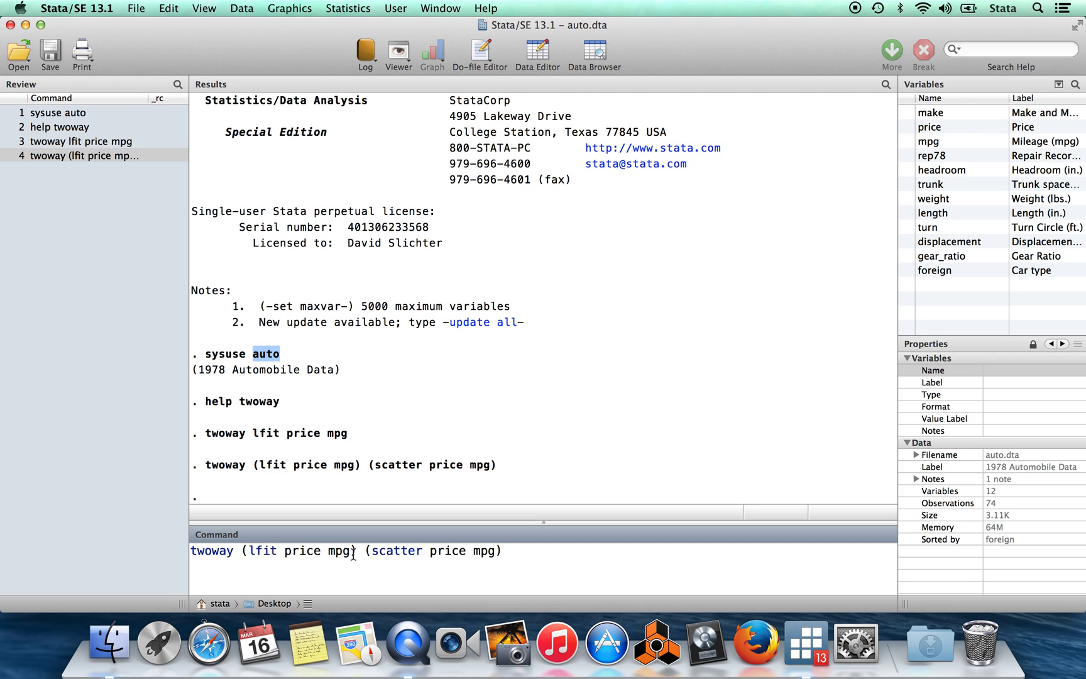
{"action": "key", "text": "BackSpace"}
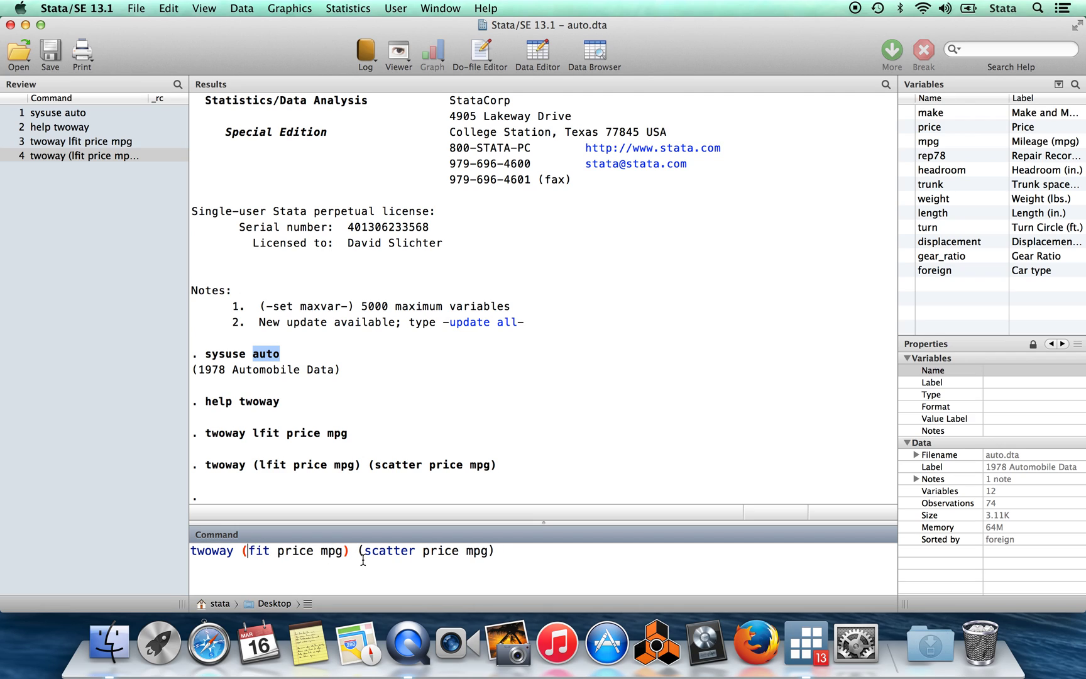
{"action": "type", "text": "q"}
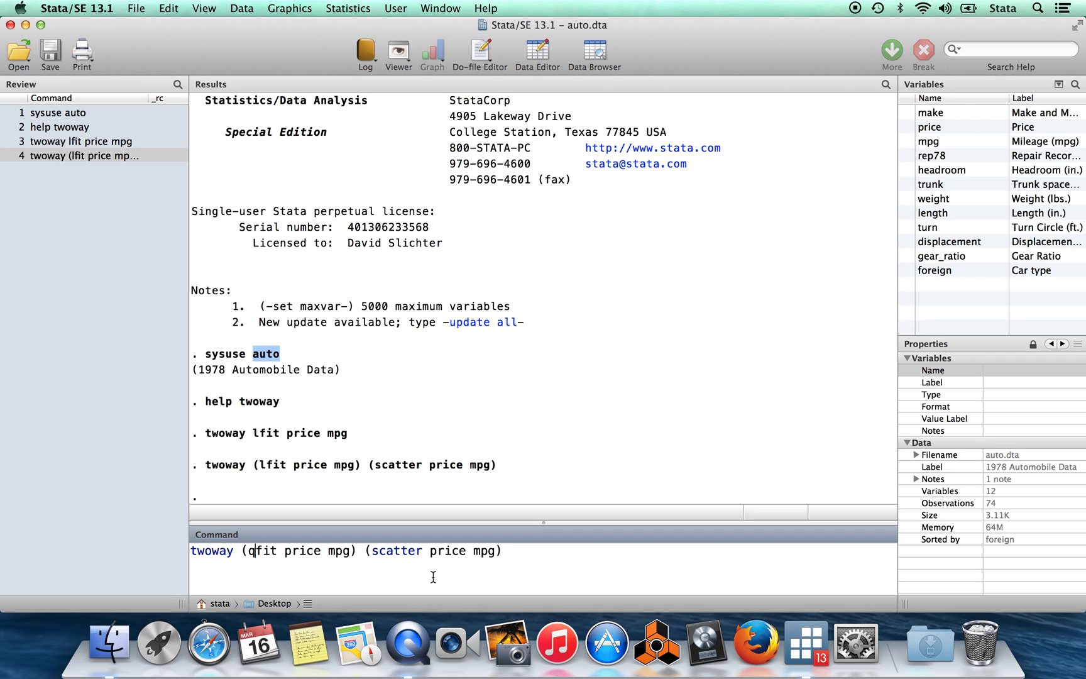
{"action": "left_click", "coordinate": [521, 554]}
{"action": "key", "text": "Return"}
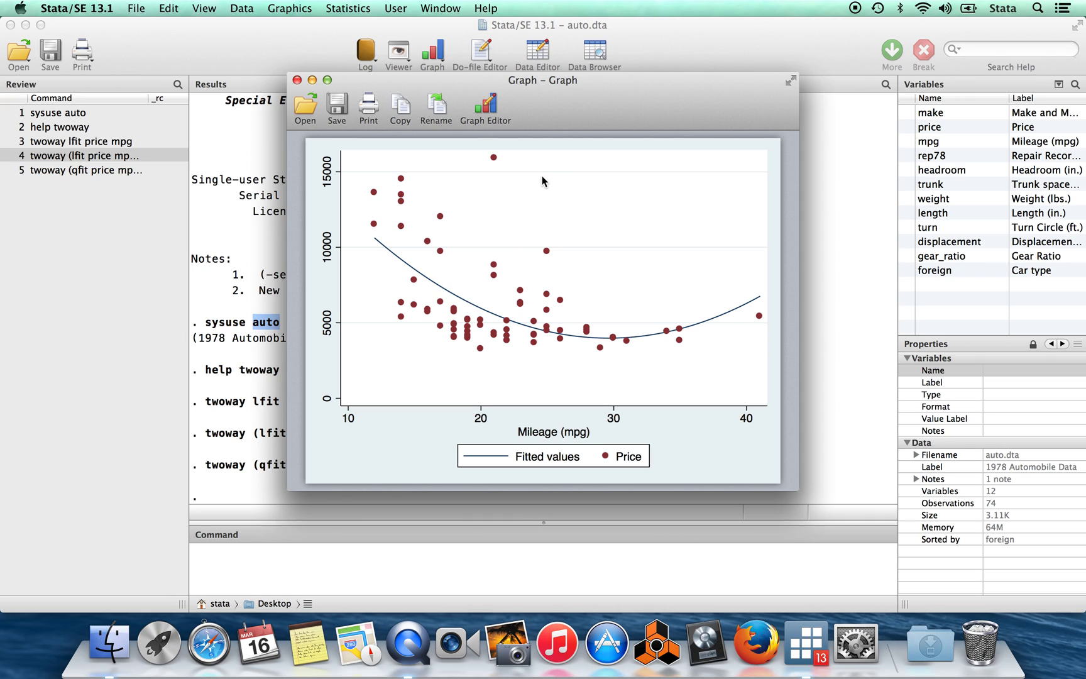
Step: In the Graph Editor, retitle the x axis 'Goats per capita', then close without saving
{"action": "left_click", "coordinate": [487, 107]}
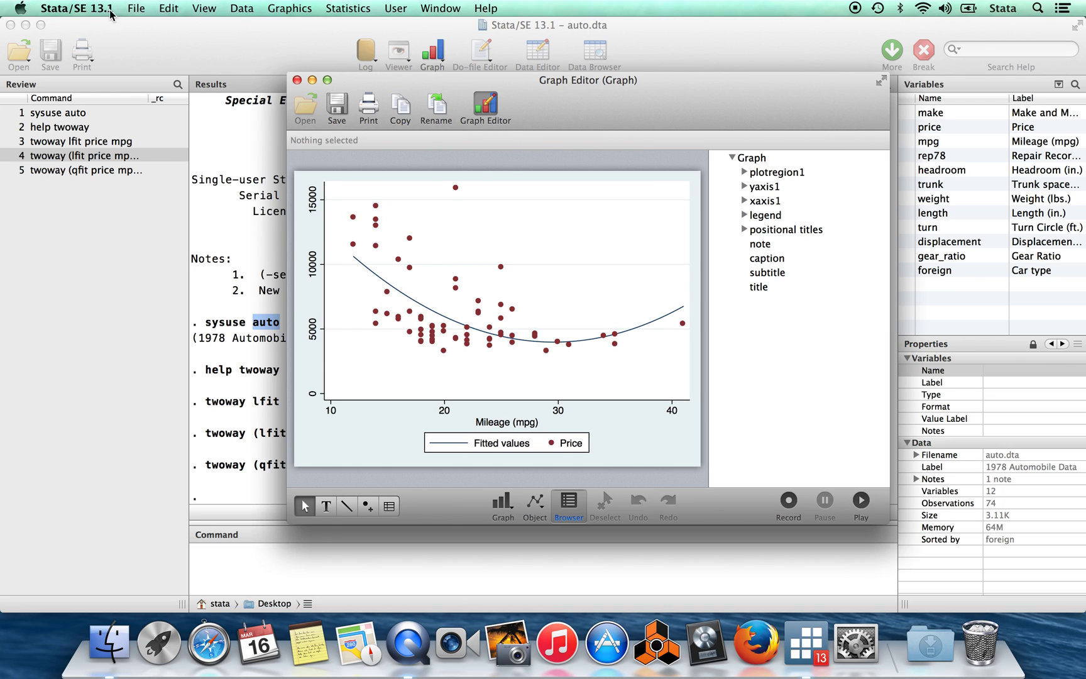
{"action": "left_click", "coordinate": [135, 8]}
{"action": "left_click", "coordinate": [134, 7]}
{"action": "left_click", "coordinate": [500, 424]}
{"action": "double_click", "coordinate": [500, 425]}
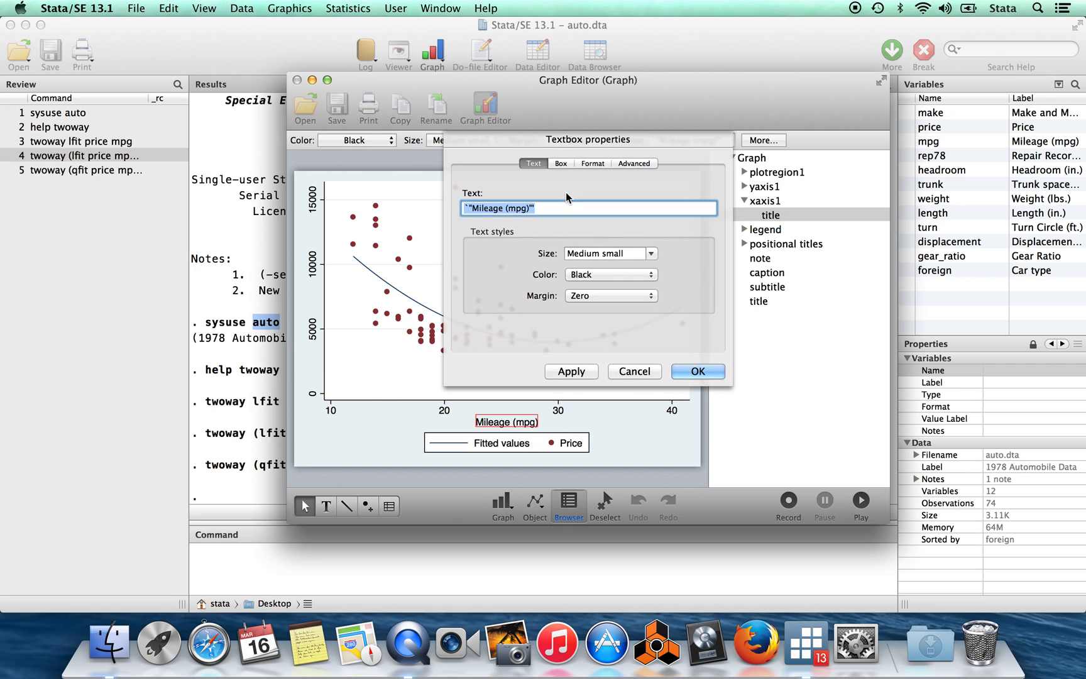
{"action": "type", "text": "Goa"}
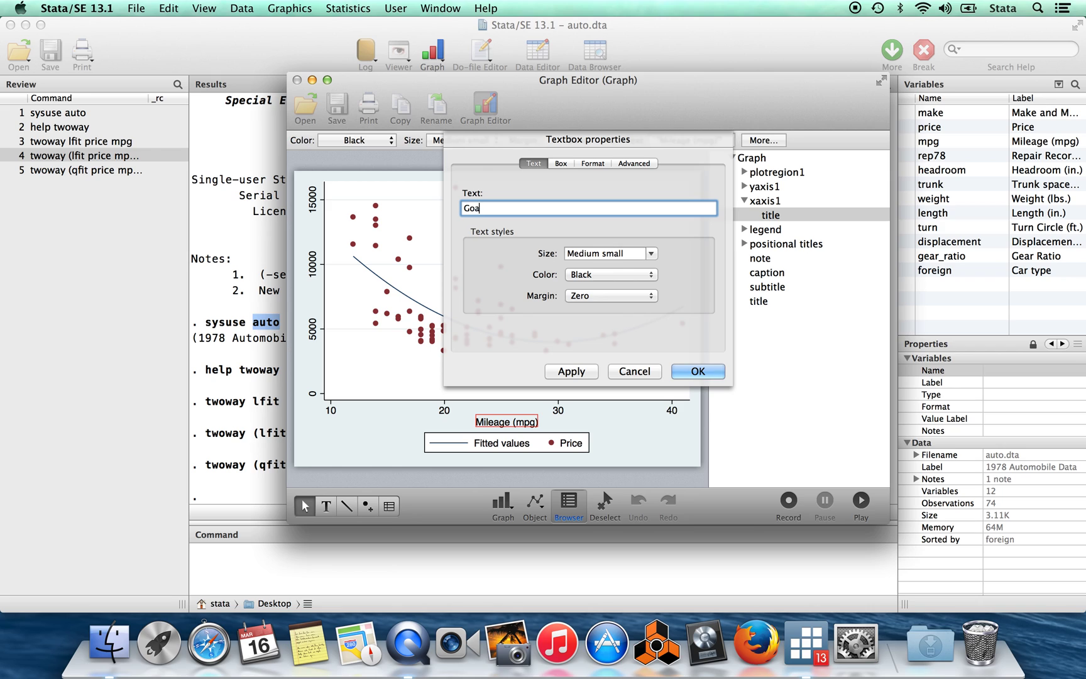
{"action": "type", "text": "ts per capita"}
{"action": "left_click", "coordinate": [709, 374]}
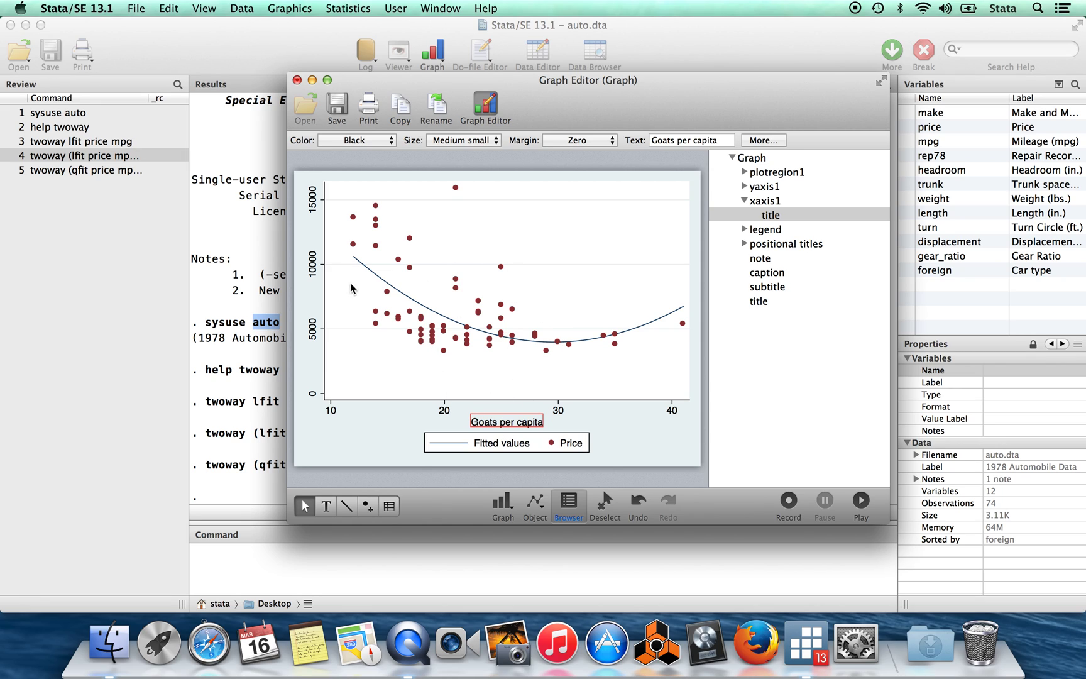
{"action": "left_click", "coordinate": [296, 81]}
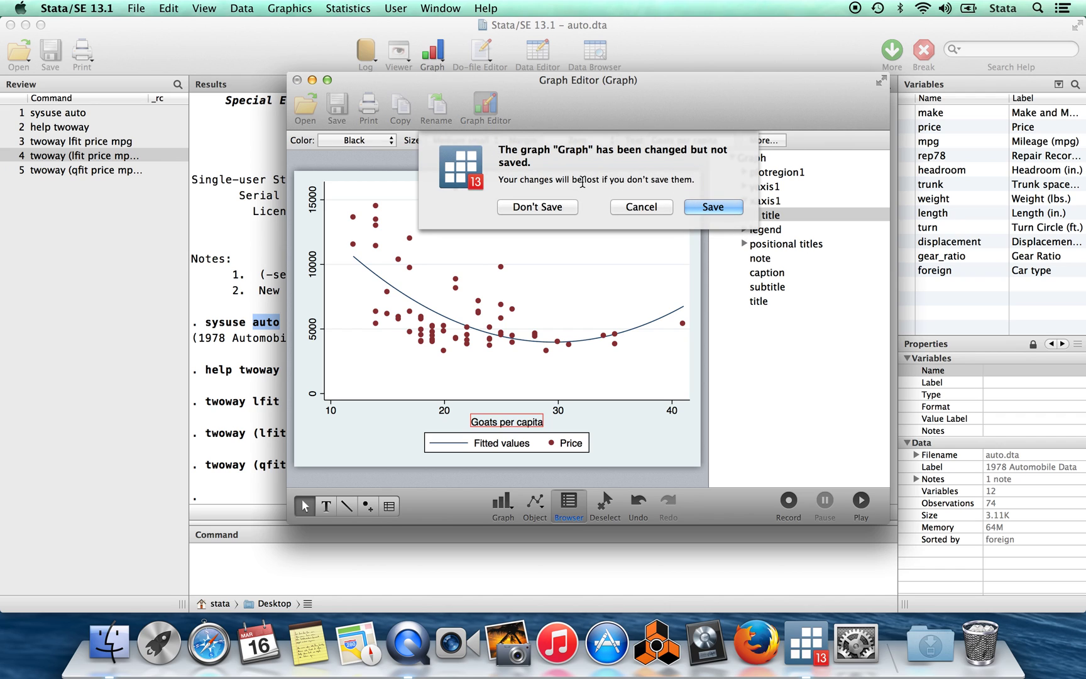
{"action": "left_click", "coordinate": [553, 207]}
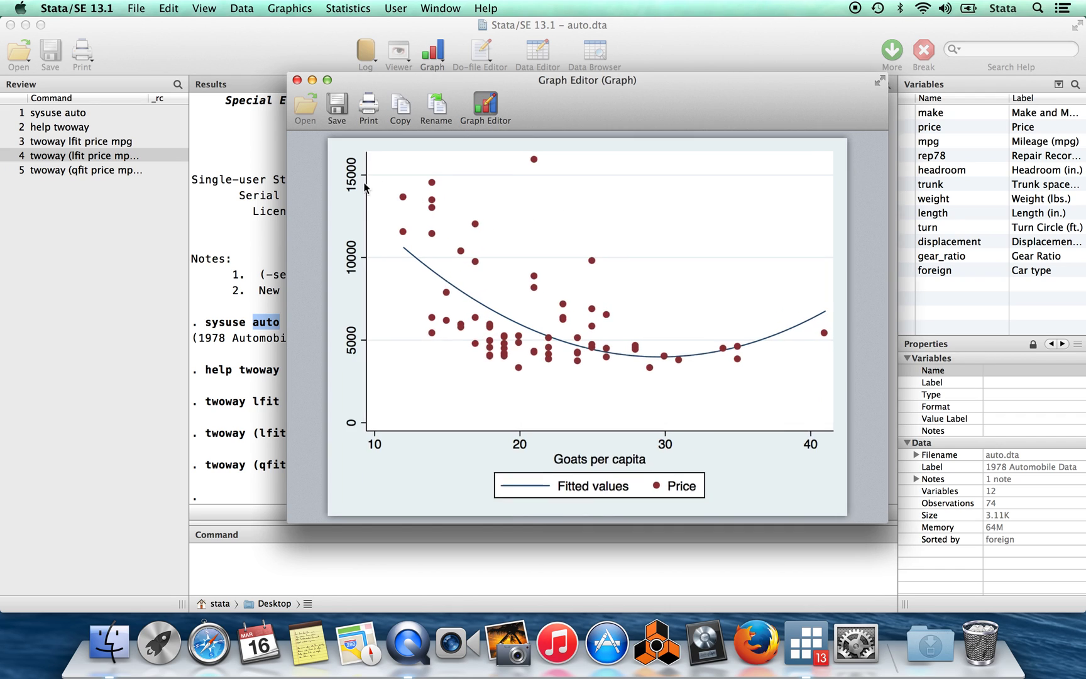
Step: Close the graph and run 'kdensity mpg' to plot the kernel density of mileage
{"action": "left_click", "coordinate": [298, 81]}
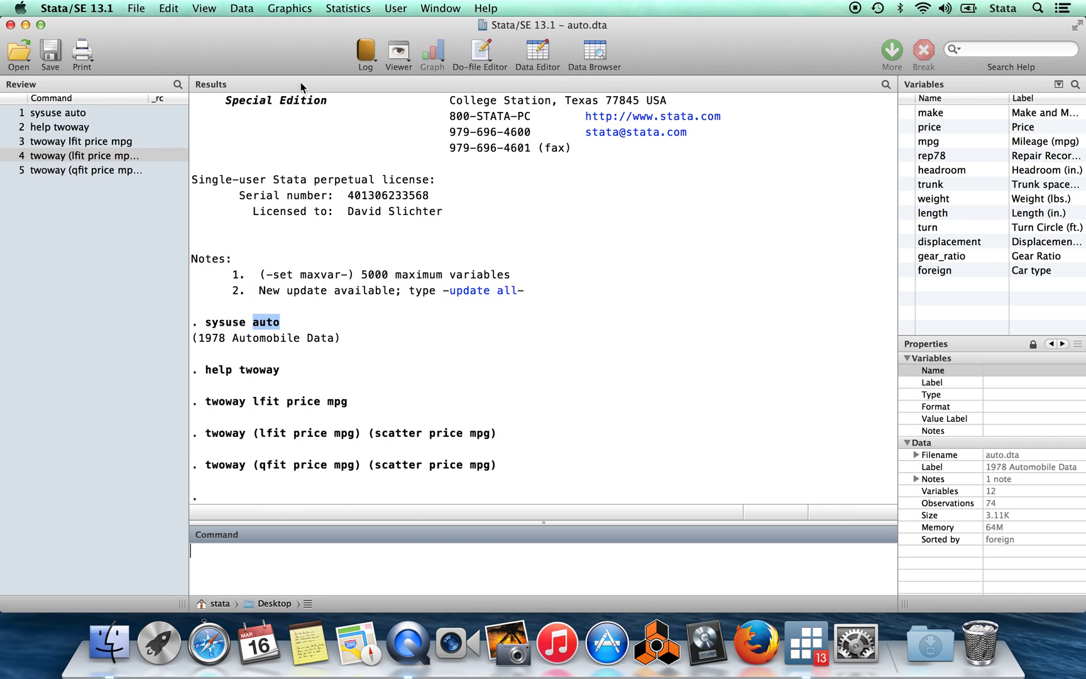
{"action": "left_click", "coordinate": [332, 565]}
{"action": "type", "text": "kdensity mpg"}
{"action": "left_click_drag", "start_coordinate": [289, 555], "coordinate": [179, 523]}
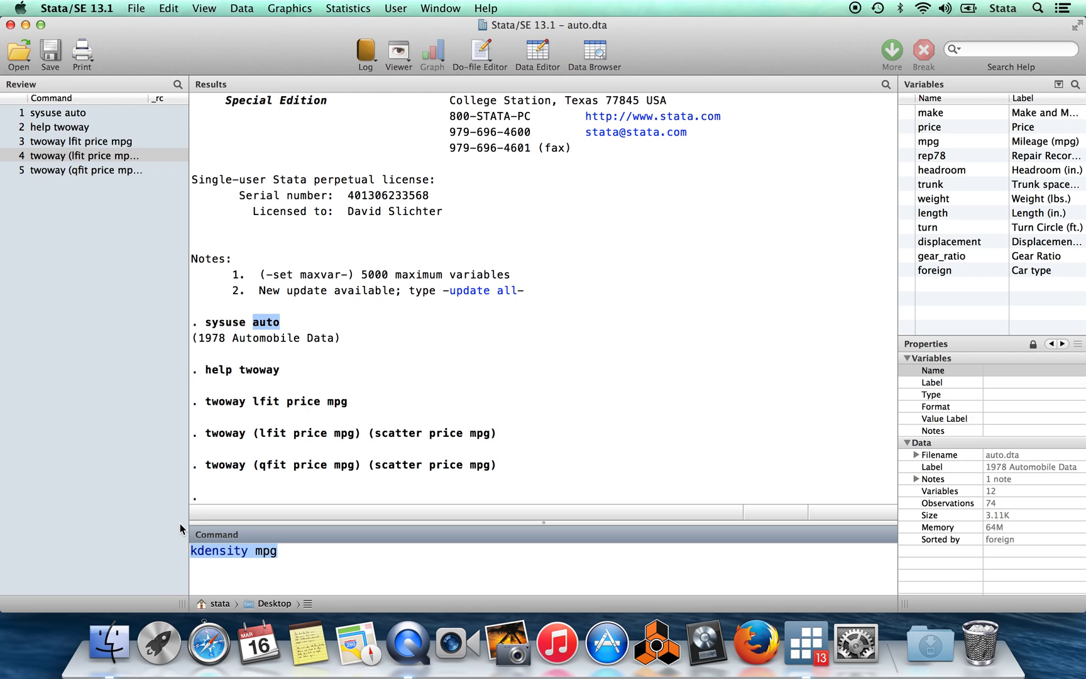
{"action": "left_click", "coordinate": [294, 562]}
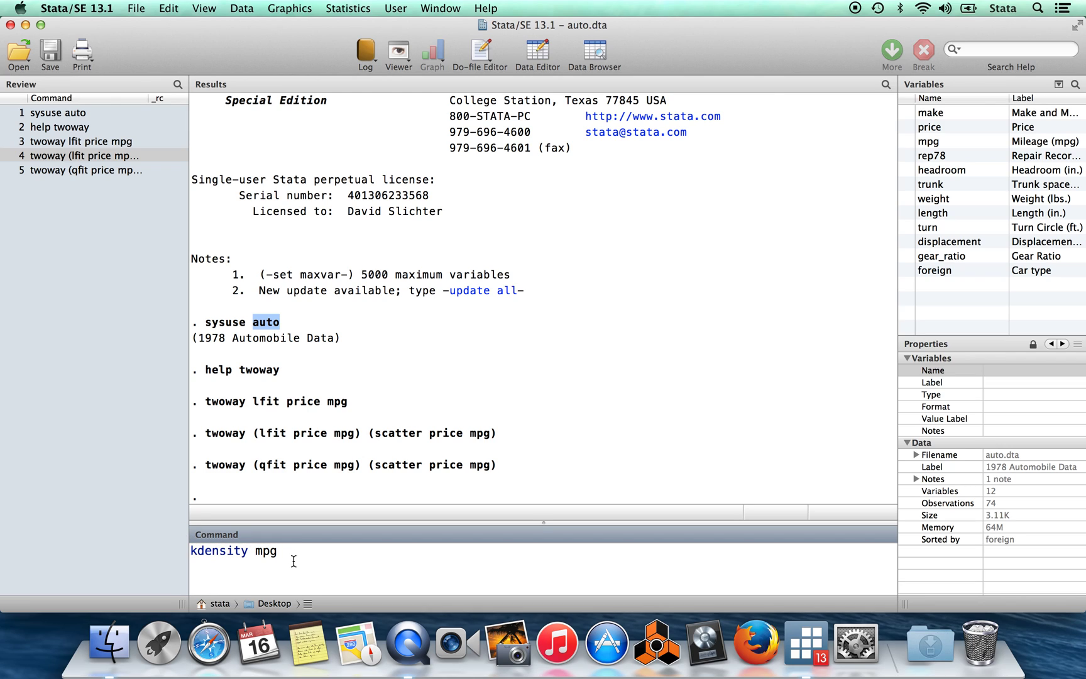
{"action": "key", "text": "Return"}
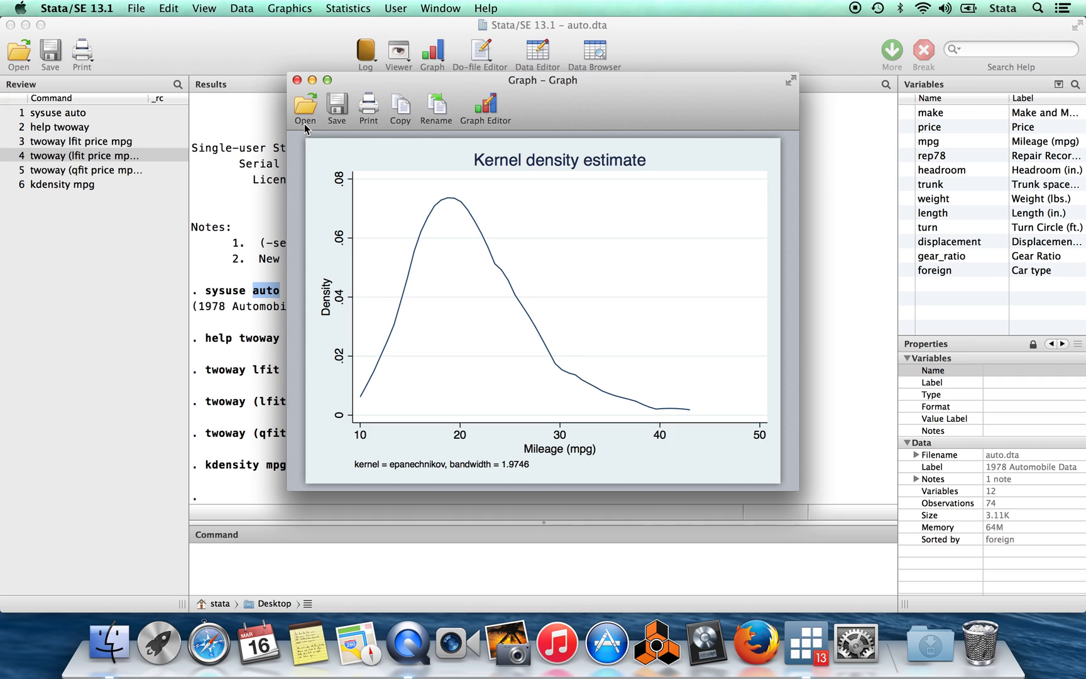
Step: Close the graph, turn the recalled 'twoway lfit price mpg' into 'lpoly price mpg', and run it
{"action": "left_click", "coordinate": [297, 80]}
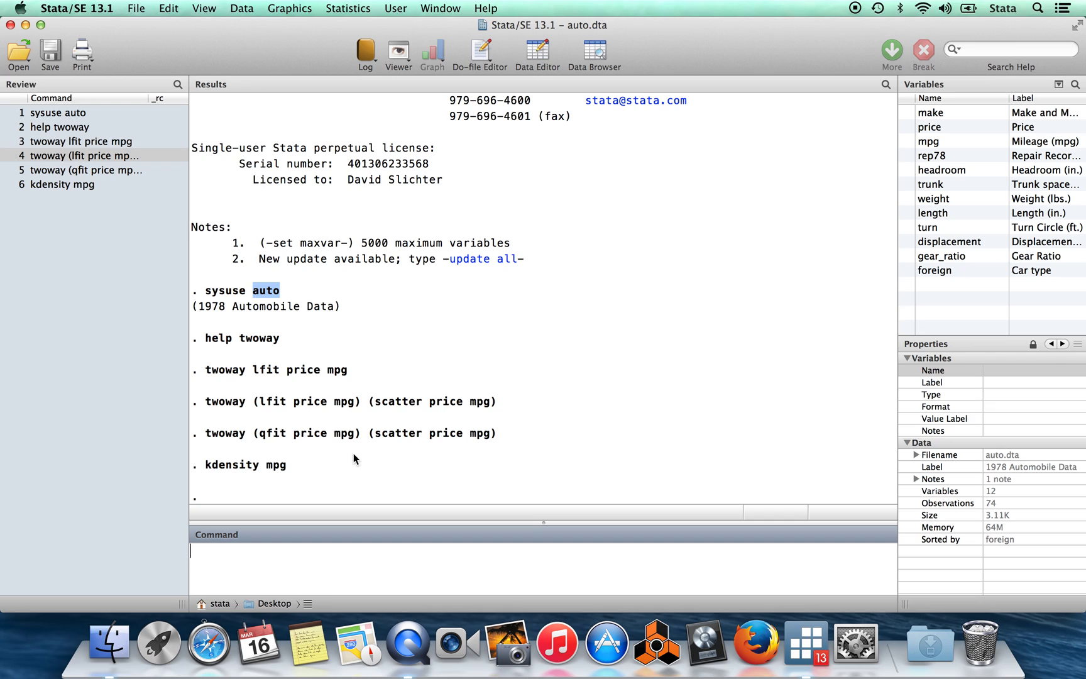
{"action": "left_click", "coordinate": [124, 145]}
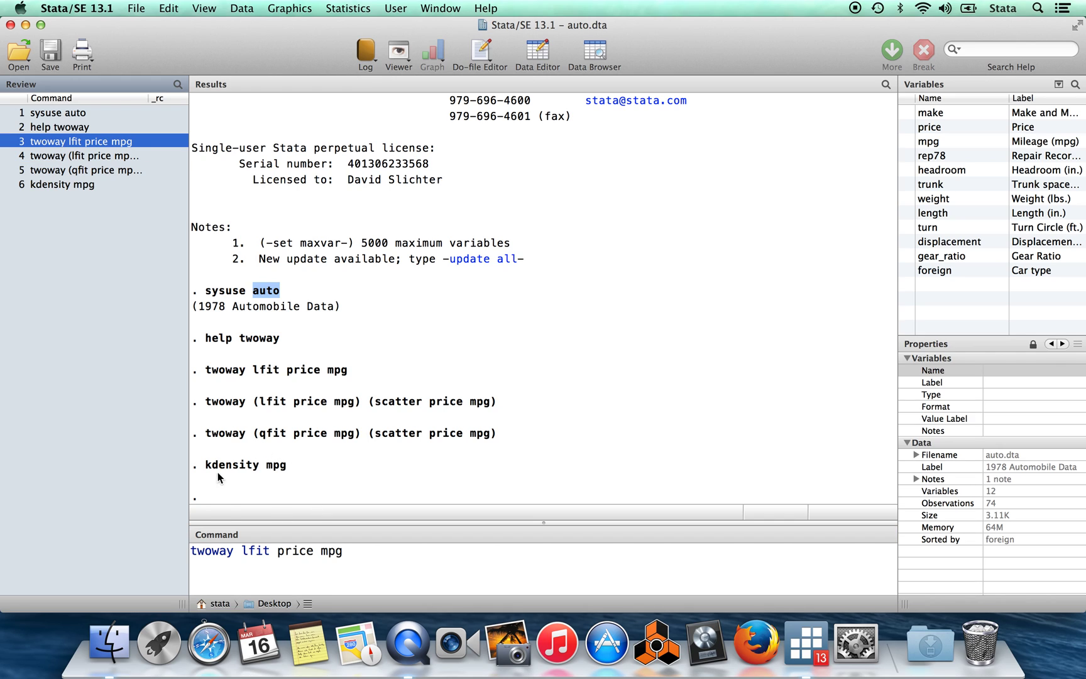
{"action": "left_click_drag", "start_coordinate": [270, 550], "coordinate": [158, 469]}
{"action": "key", "text": "BackSpace"}
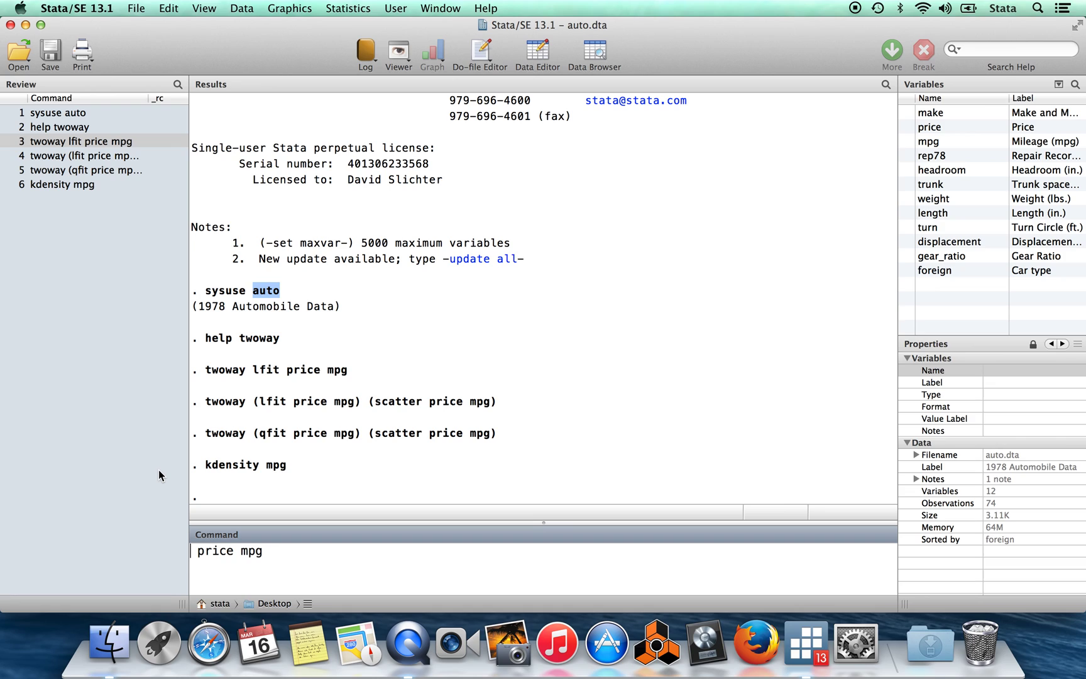
{"action": "type", "text": "lpoly"}
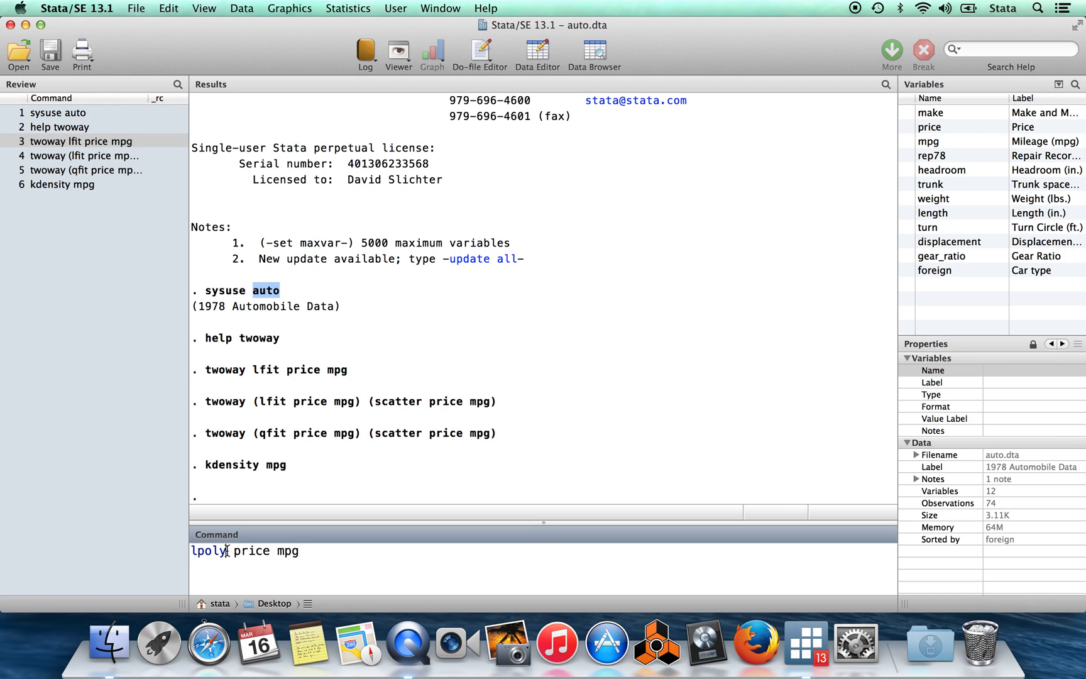
{"action": "left_click_drag", "start_coordinate": [227, 550], "coordinate": [179, 548]}
{"action": "left_click", "coordinate": [318, 563]}
{"action": "key", "text": "Return"}
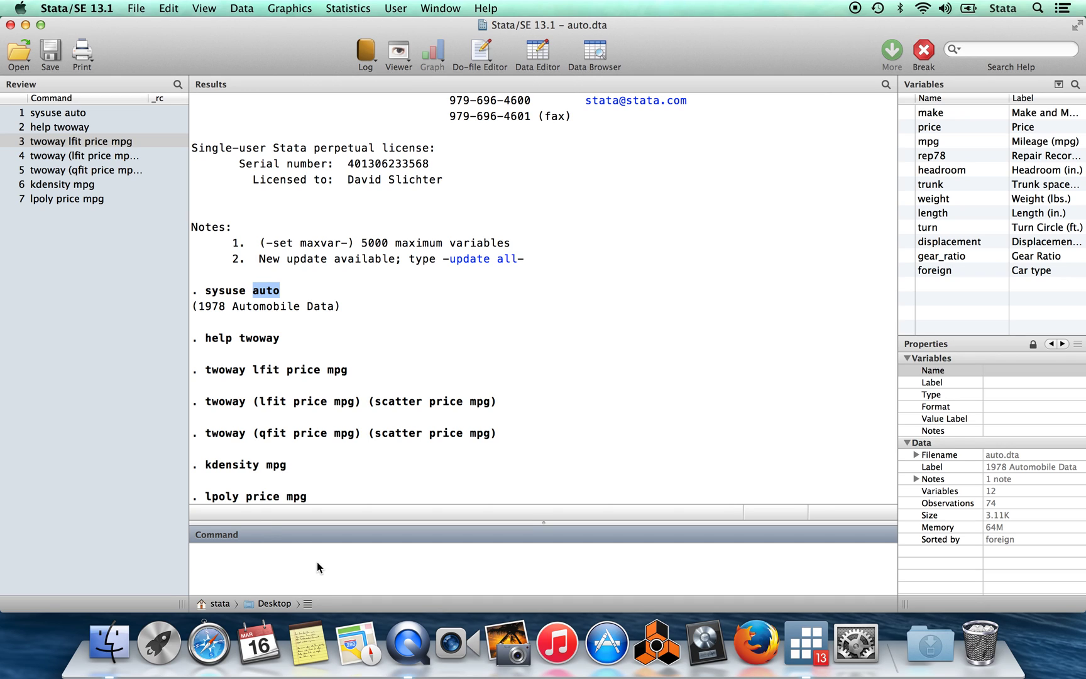